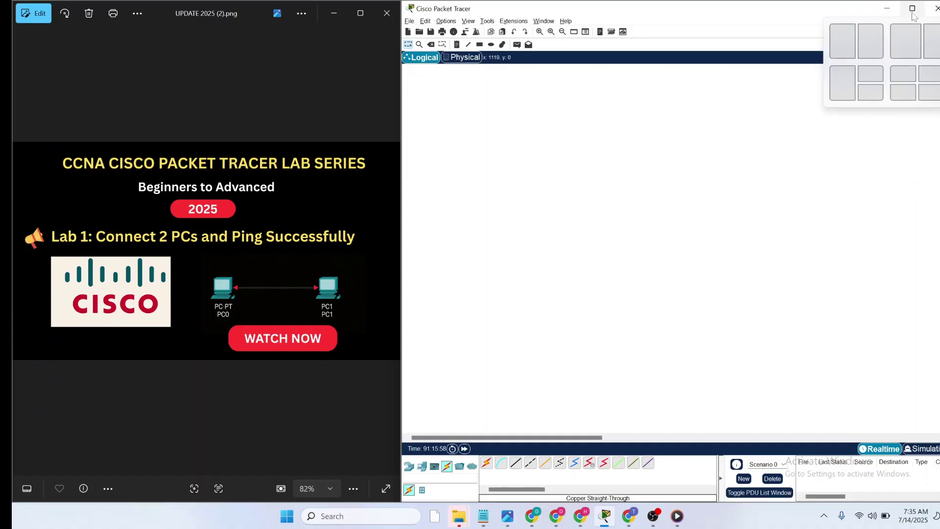
- Maximize the Packet Tracer window so the blank Logical workspace fills the screen
{"action": "left_click", "coordinate": [913, 15]}
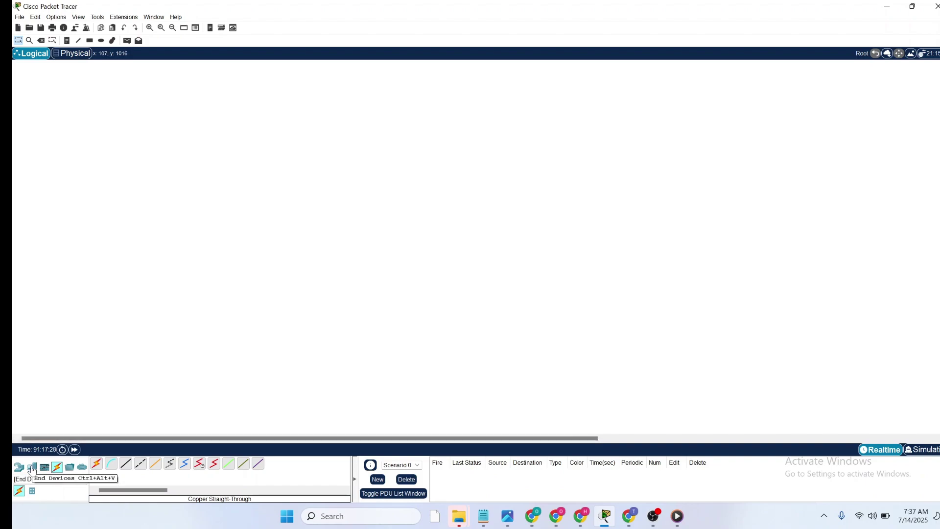
- Place two PC-PT end devices, PC2 and PC3, side by side and move them to the canvas centre
{"action": "left_click", "coordinate": [32, 468]}
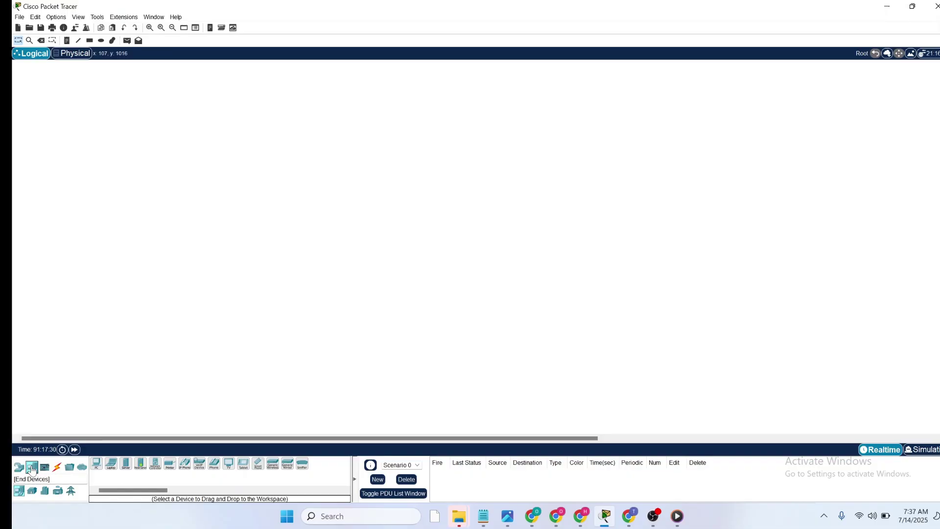
{"action": "left_click", "coordinate": [97, 465]}
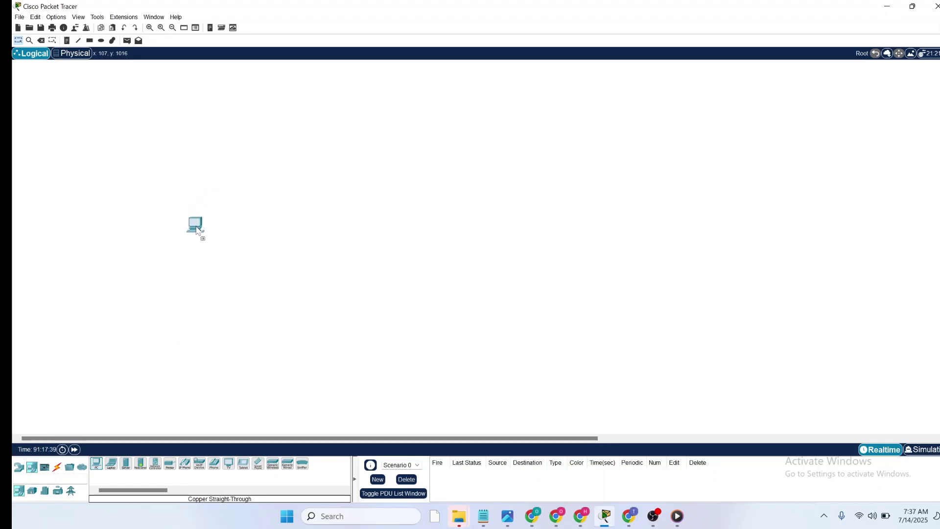
{"action": "left_click", "coordinate": [199, 220]}
{"action": "left_click", "coordinate": [97, 463]}
{"action": "left_click", "coordinate": [375, 221]}
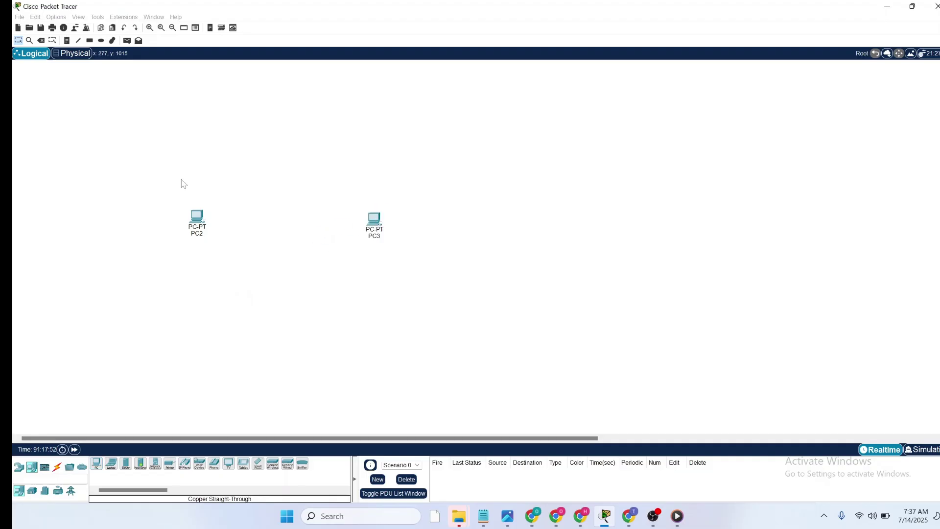
{"action": "left_click_drag", "start_coordinate": [161, 177], "coordinate": [433, 273]}
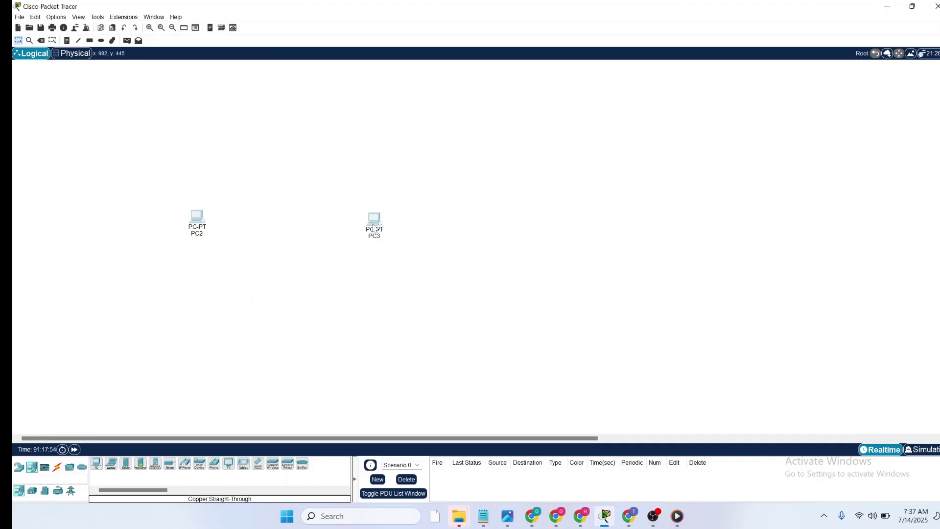
{"action": "left_click_drag", "start_coordinate": [373, 227], "coordinate": [548, 218]}
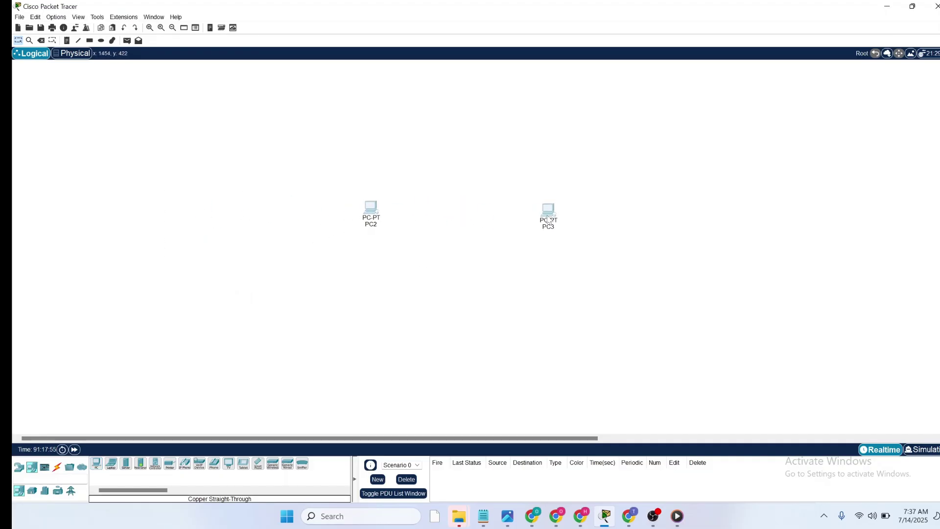
- Rename PC2 to PC0 and PC3 to PC1 by editing their labels
{"action": "left_click", "coordinate": [525, 290]}
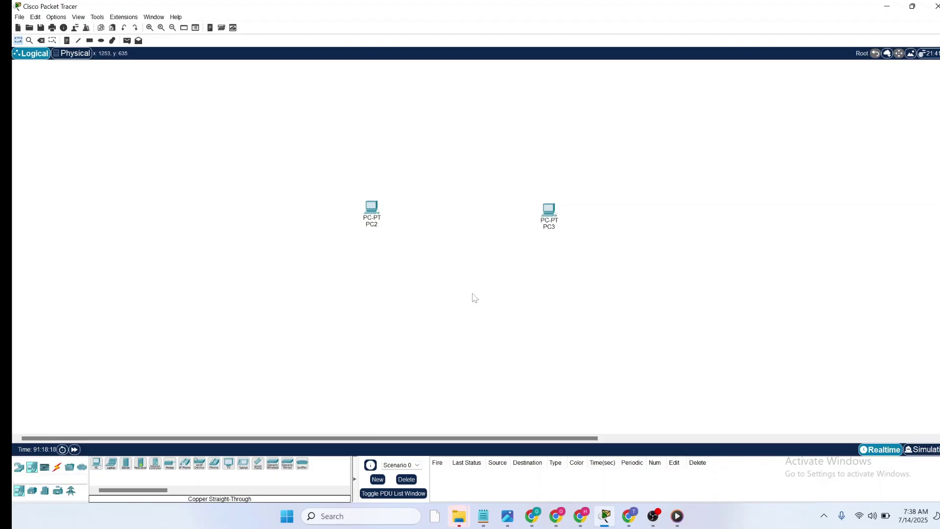
{"action": "left_click", "coordinate": [372, 226]}
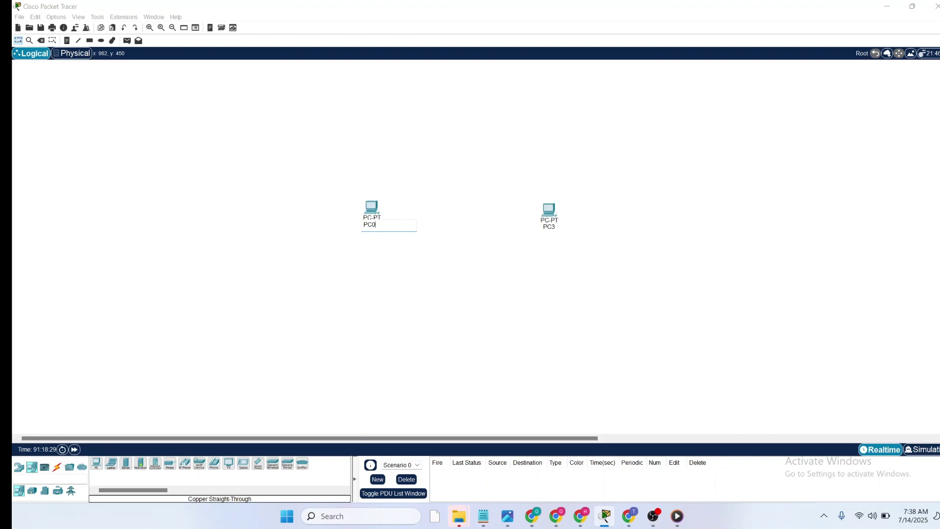
{"action": "type", "text": "0"}
{"action": "key", "text": "Return"}
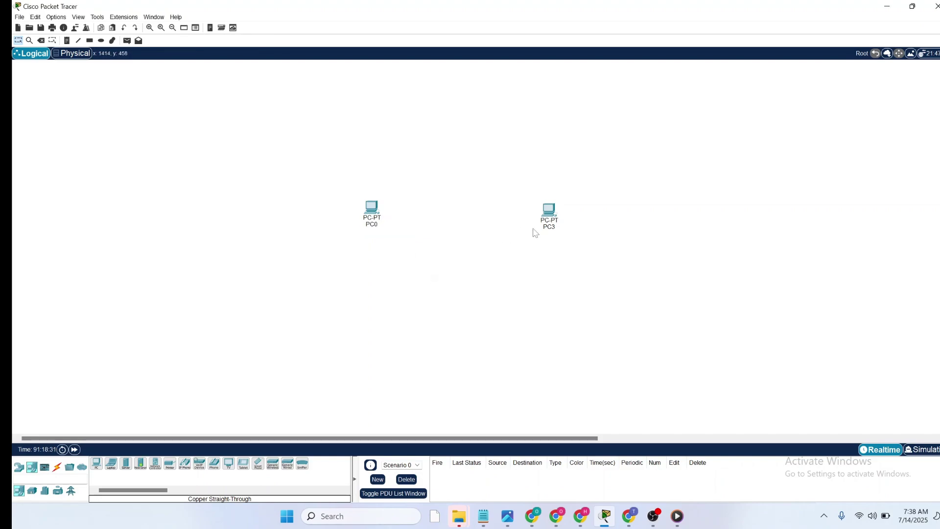
{"action": "left_click", "coordinate": [549, 228]}
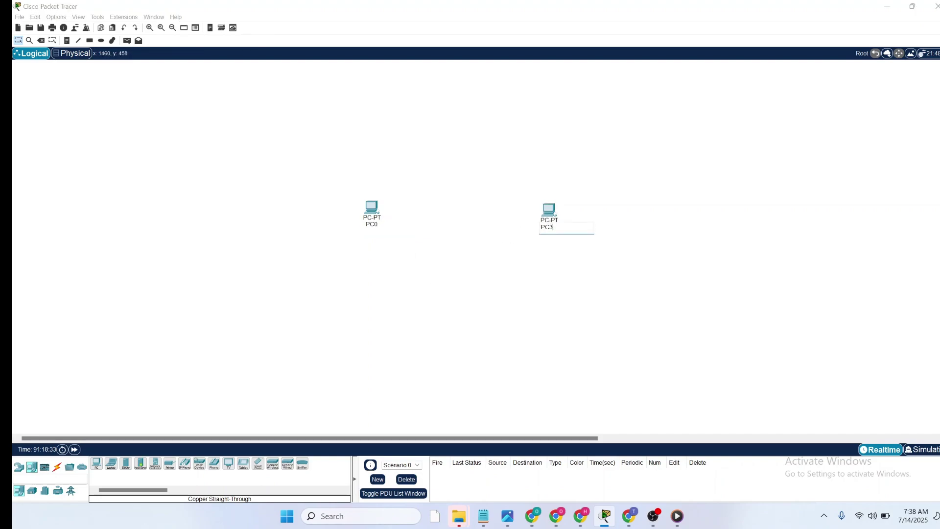
{"action": "key", "text": "BackSpace"}
{"action": "type", "text": "1"}
{"action": "key", "text": "Return"}
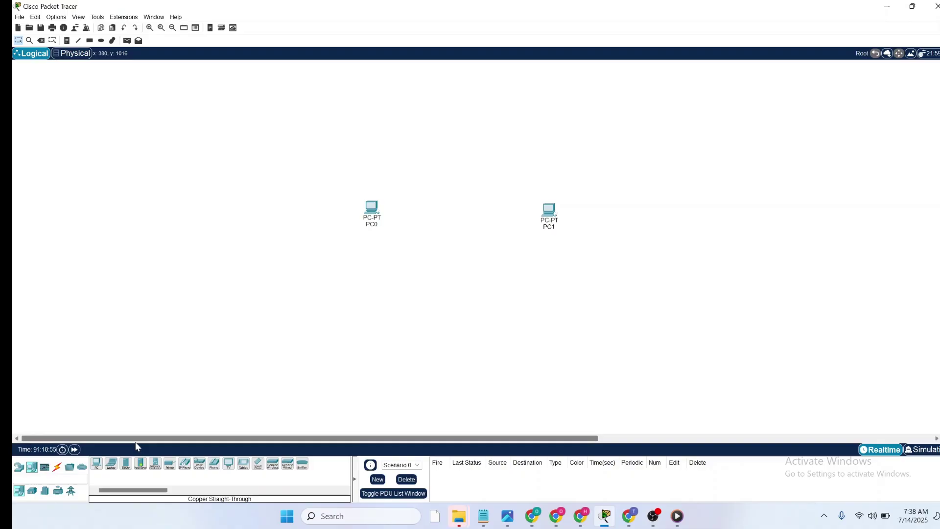
{"action": "left_click", "coordinate": [96, 469]}
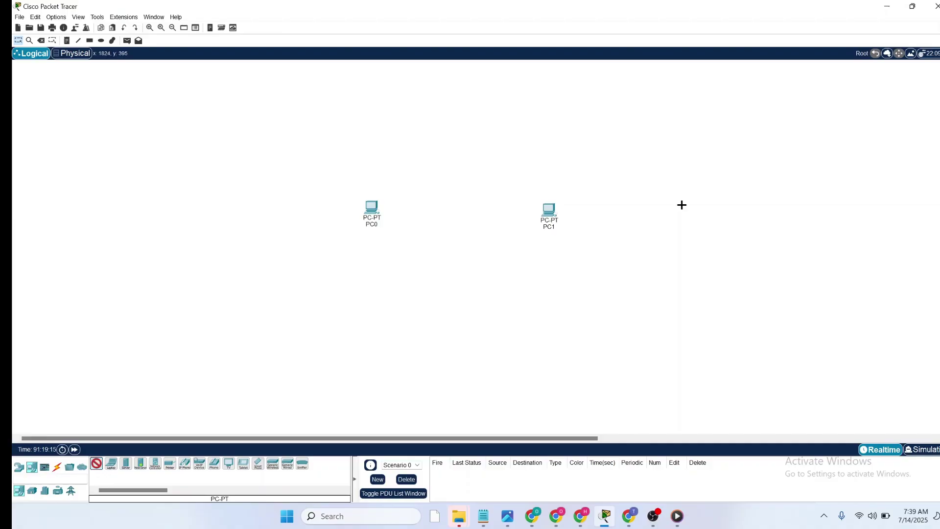
{"action": "left_click", "coordinate": [681, 205]}
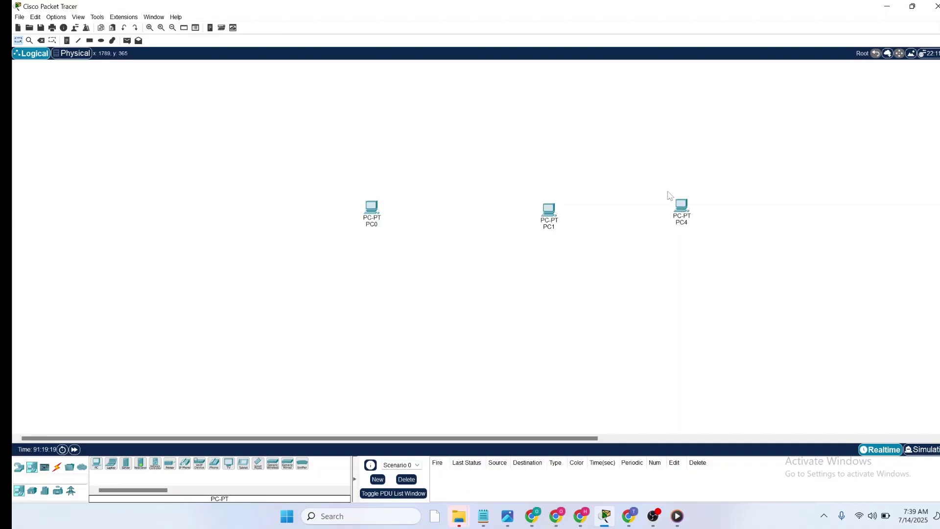
{"action": "left_click_drag", "start_coordinate": [660, 180], "coordinate": [606, 164]}
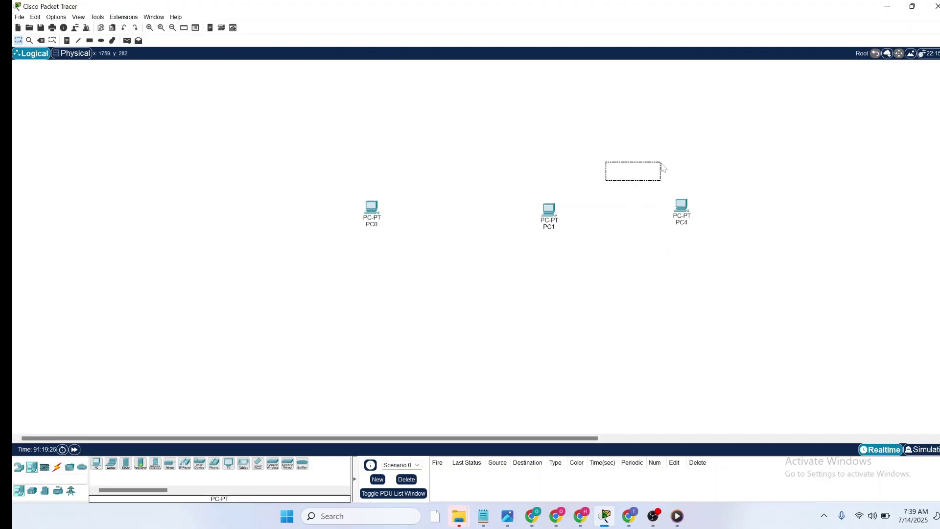
{"action": "left_click", "coordinate": [678, 162]}
{"action": "left_click_drag", "start_coordinate": [649, 180], "coordinate": [712, 245]}
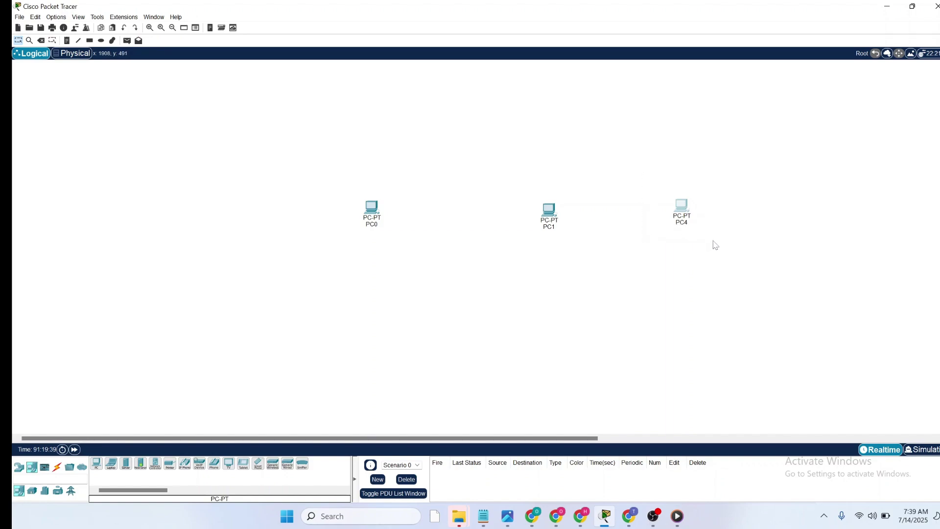
{"action": "left_click", "coordinate": [41, 41]}
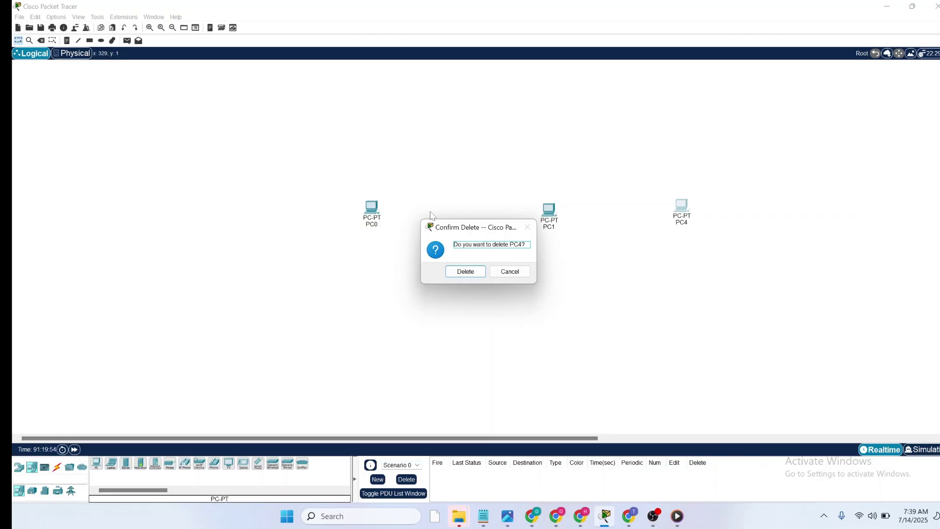
{"action": "left_click", "coordinate": [465, 272]}
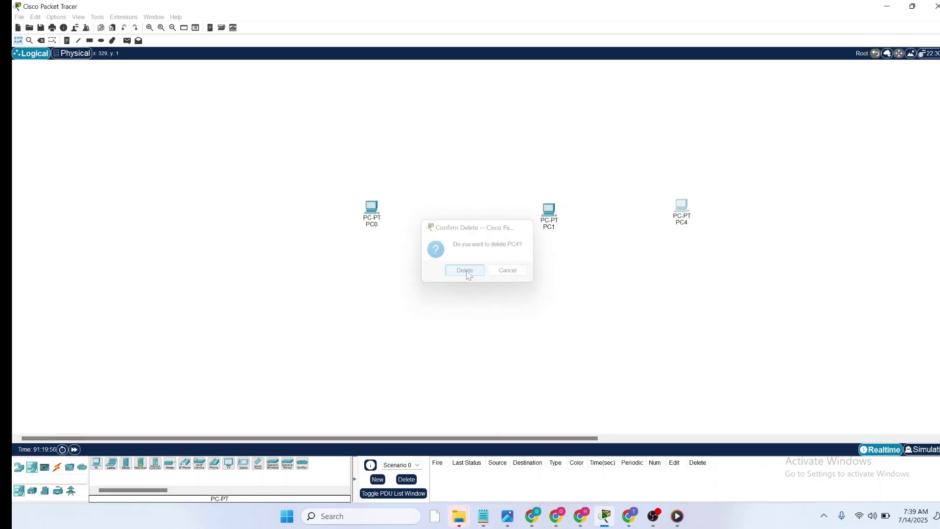
{"action": "left_click", "coordinate": [18, 40]}
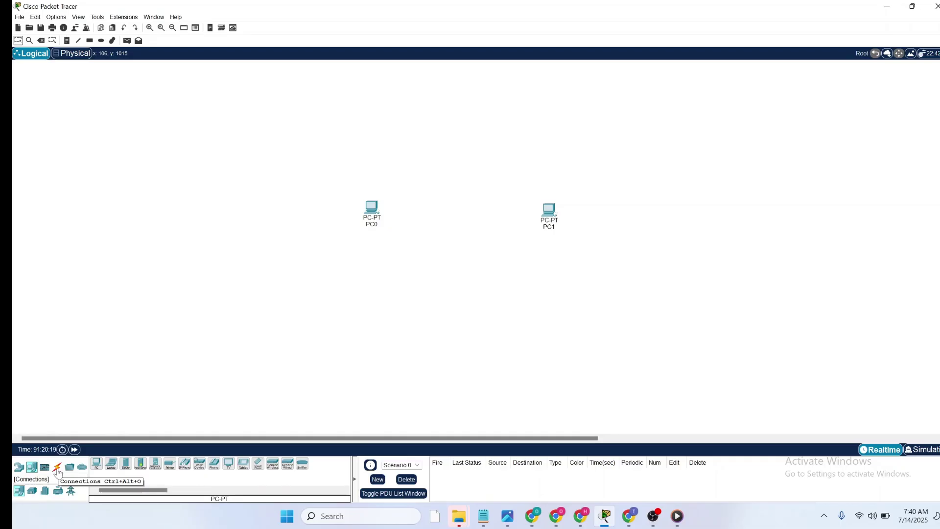
- Show the Connections category of cable types in the device selection box
{"action": "left_click", "coordinate": [57, 470]}
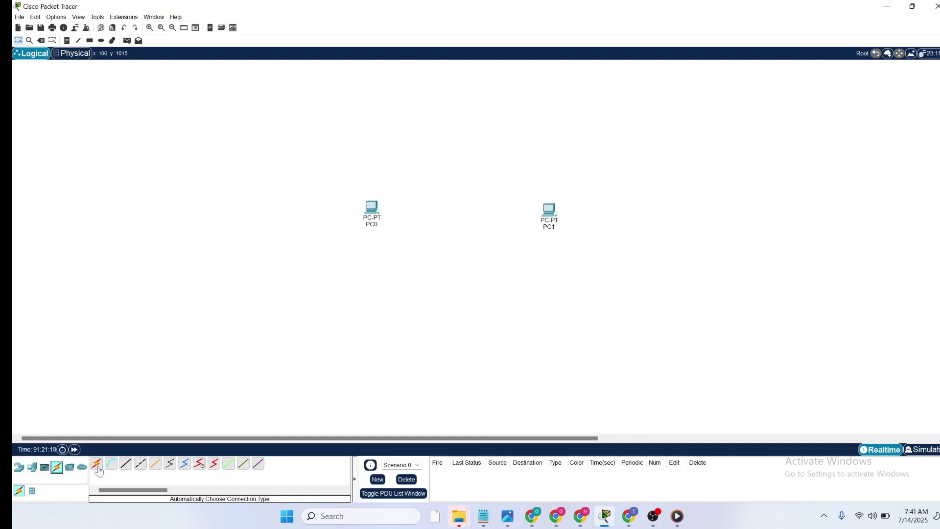
- Link PC0 to PC1 with an automatically chosen cable, then nudge PC1 slightly into place
{"action": "left_click", "coordinate": [97, 468]}
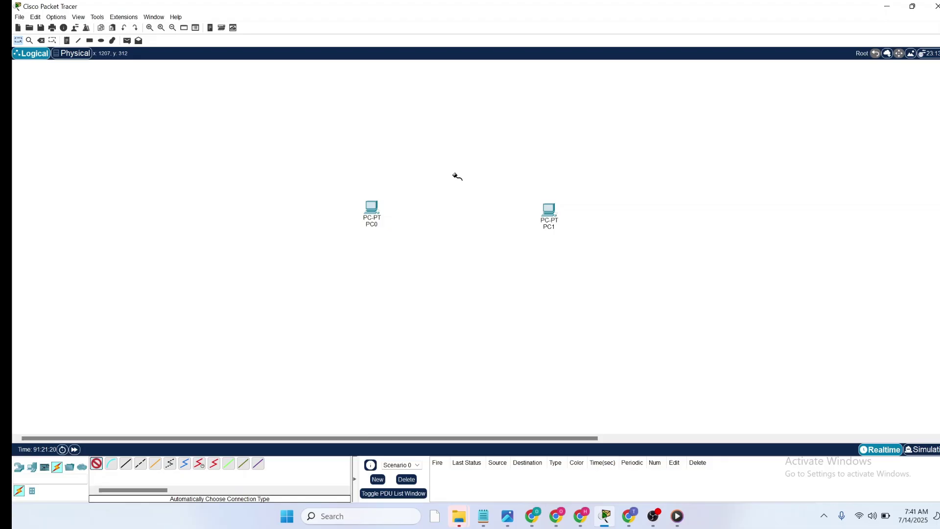
{"action": "left_click", "coordinate": [373, 211]}
{"action": "left_click", "coordinate": [548, 210]}
{"action": "left_click_drag", "start_coordinate": [548, 209], "coordinate": [544, 207]}
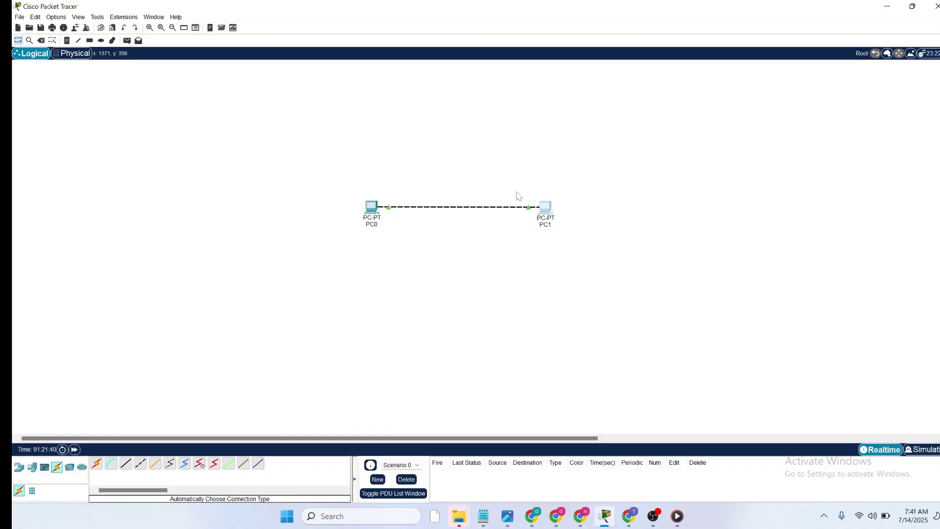
{"action": "left_click_drag", "start_coordinate": [518, 193], "coordinate": [531, 224]}
{"action": "mouse_move", "coordinate": [531, 224]}
{"action": "left_mouse_down"}
{"action": "mouse_move", "coordinate": [521, 207]}
{"action": "mouse_move", "coordinate": [535, 225]}
{"action": "left_mouse_up"}
- Drag the selection near PC1 and switch to the Add Simple PDU tool
{"action": "left_click_drag", "start_coordinate": [535, 223], "coordinate": [522, 184]}
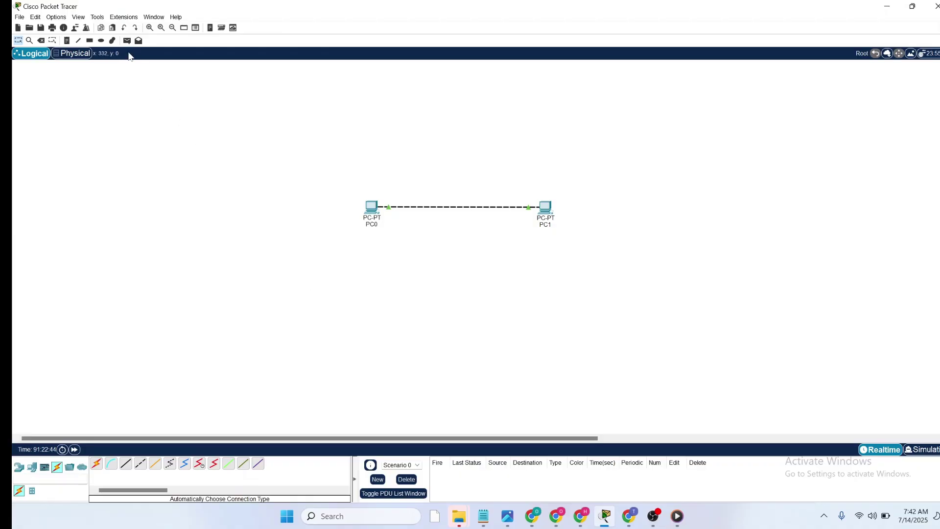
{"action": "left_click", "coordinate": [126, 43]}
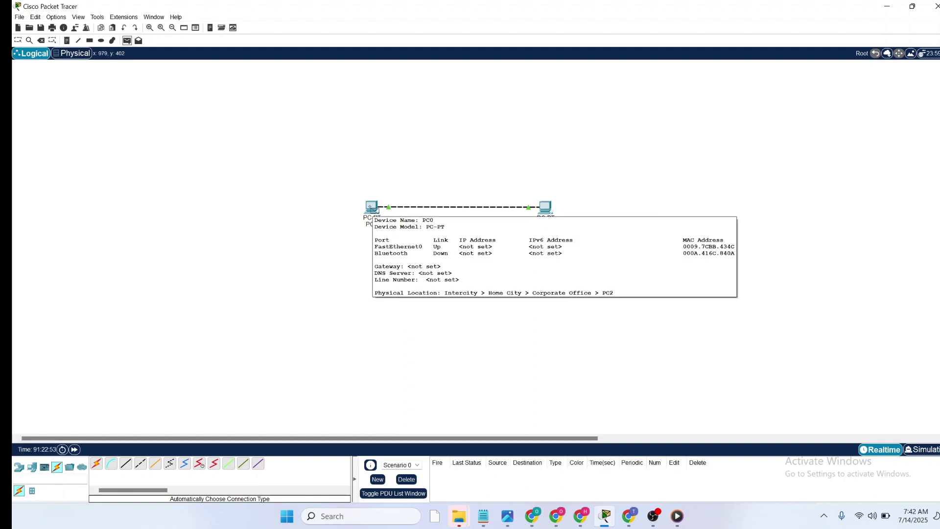
{"action": "left_click", "coordinate": [371, 206]}
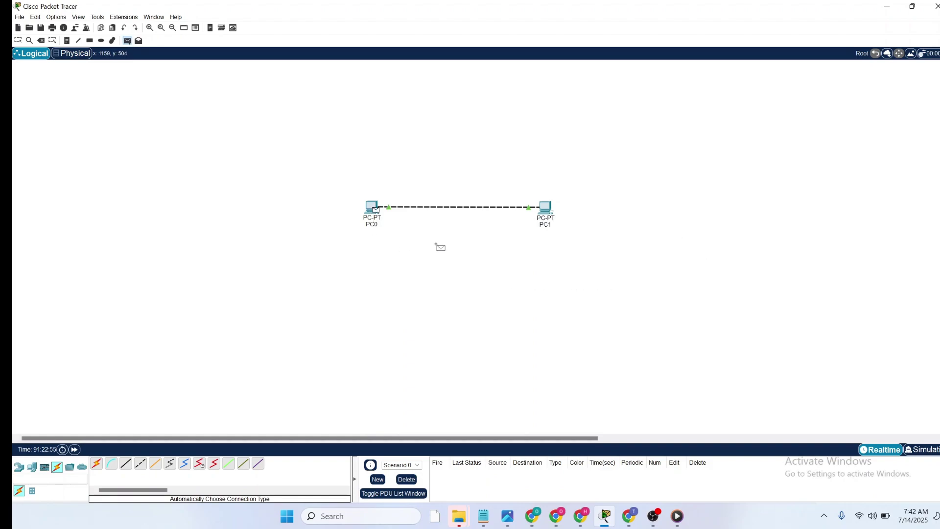
{"action": "left_click", "coordinate": [547, 208]}
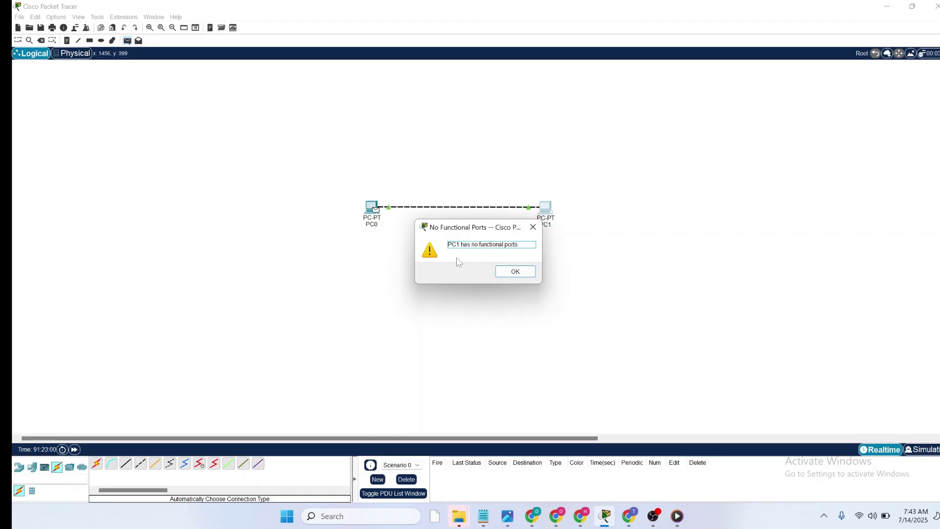
{"action": "left_click", "coordinate": [532, 271]}
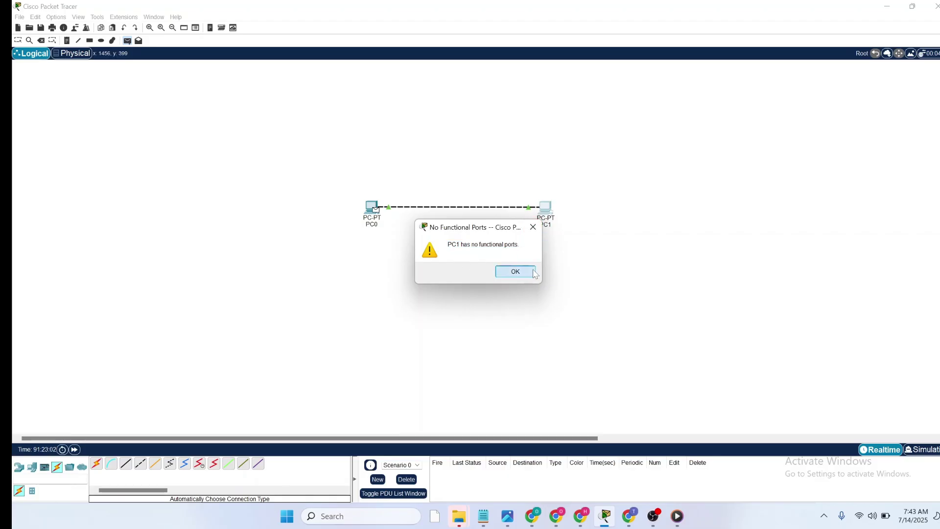
{"action": "left_click", "coordinate": [18, 41]}
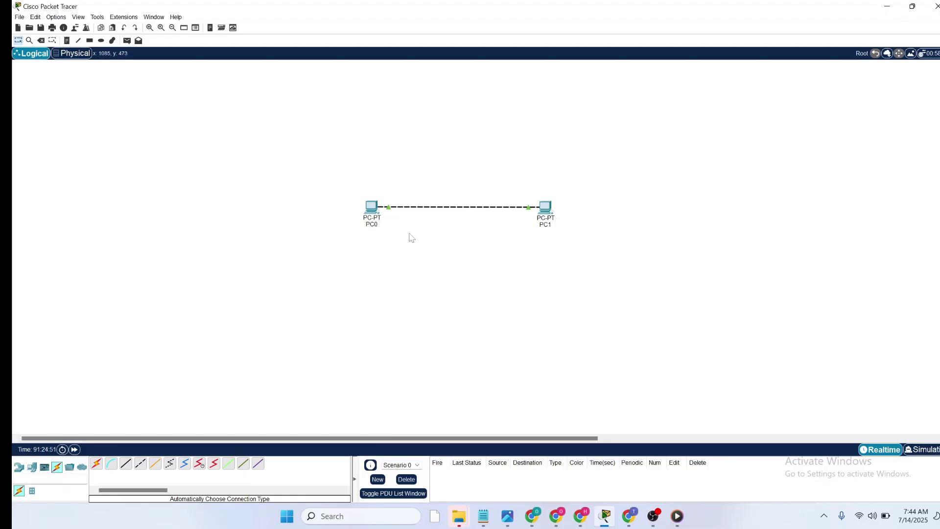
- Set PC0's FastEthernet0 to IPv4 192.168.1.1, mask 255.255.255.0, and close its window
{"action": "left_click", "coordinate": [370, 207]}
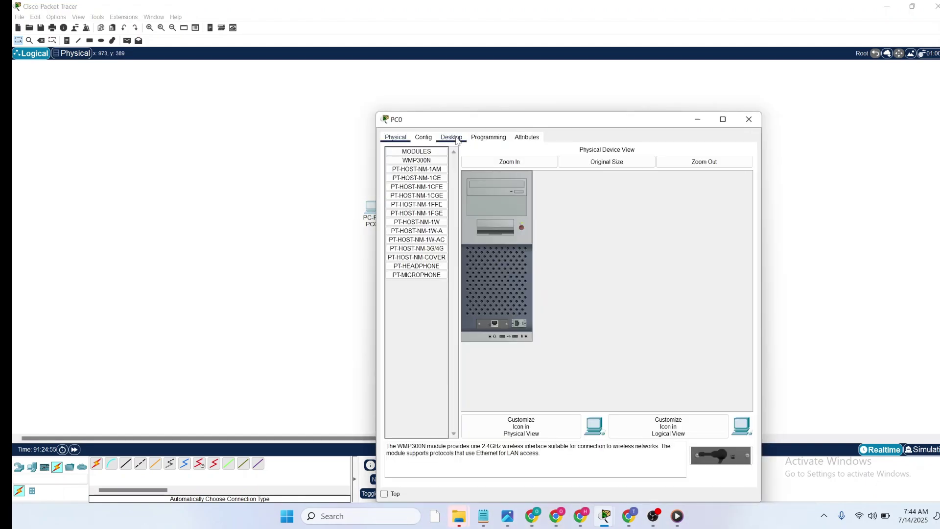
{"action": "left_click", "coordinate": [449, 137]}
{"action": "left_click", "coordinate": [423, 137]}
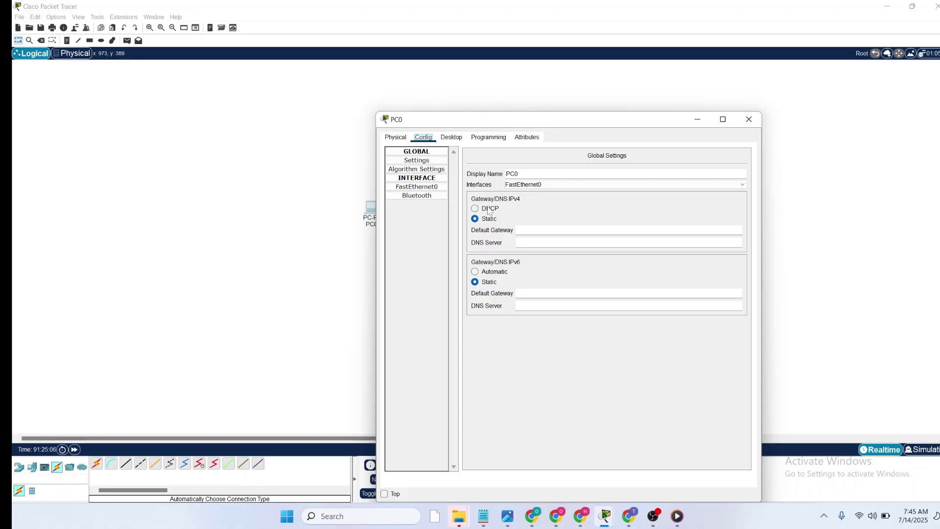
{"action": "left_click", "coordinate": [432, 189]}
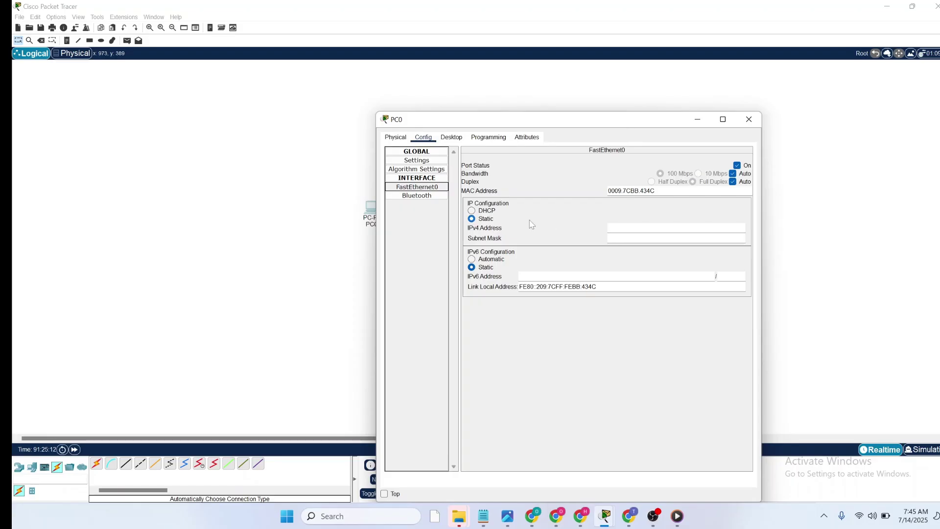
{"action": "left_click", "coordinate": [607, 228]}
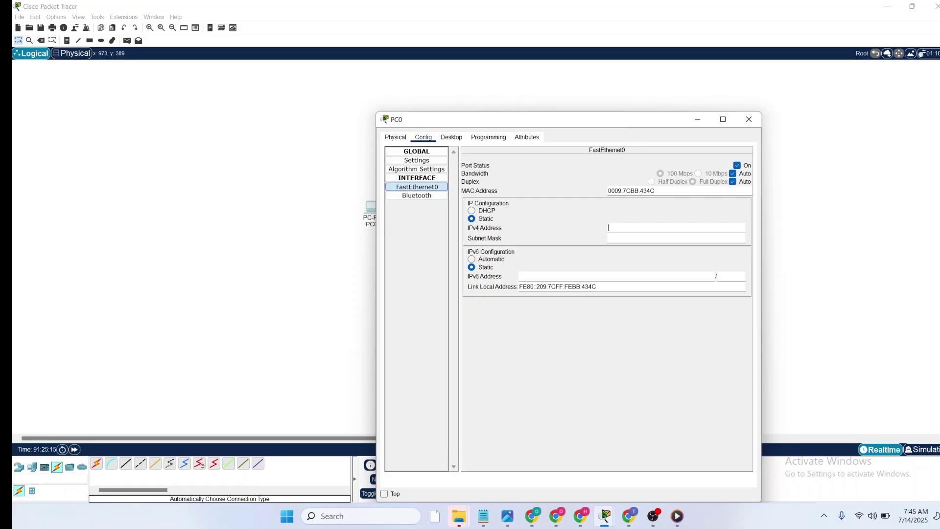
{"action": "type", "text": "192.168.1.1"}
{"action": "left_click", "coordinate": [630, 238]}
{"action": "key", "text": "ctrl+a"}
{"action": "type", "text": "255.255.2"}
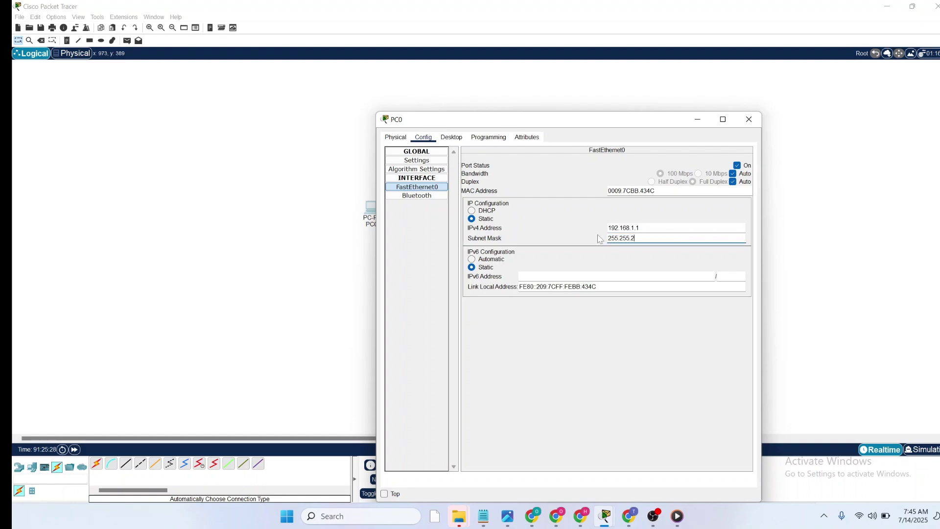
{"action": "type", "text": "55.0"}
{"action": "key", "text": "Tab"}
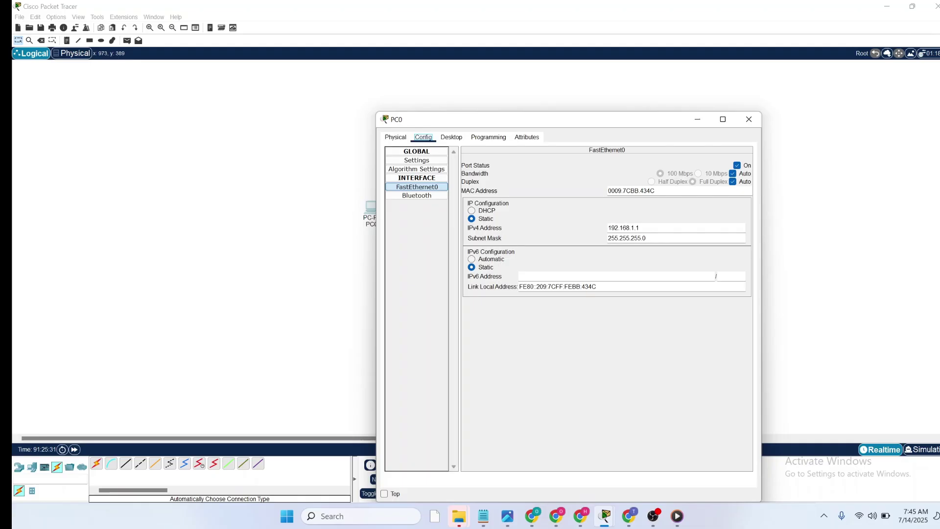
{"action": "left_click", "coordinate": [748, 119]}
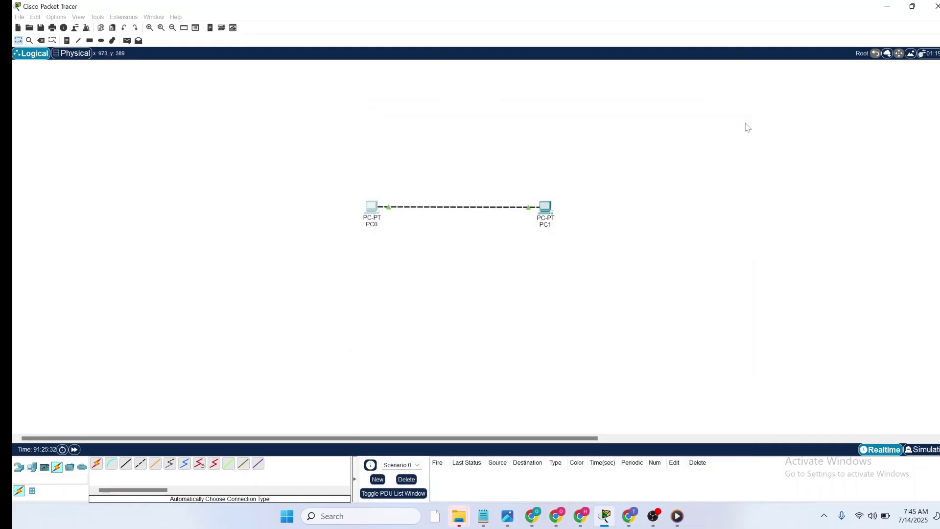
- Set PC1's FastEthernet0 to IPv4 192.168.1.2, keeping mask 255.255.255.0, and close its window
{"action": "left_click", "coordinate": [546, 207]}
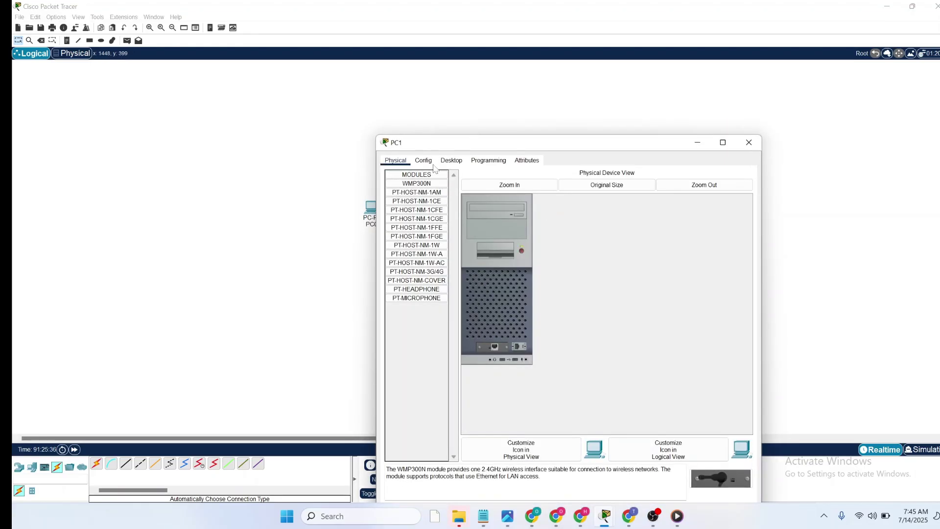
{"action": "left_click", "coordinate": [428, 162]}
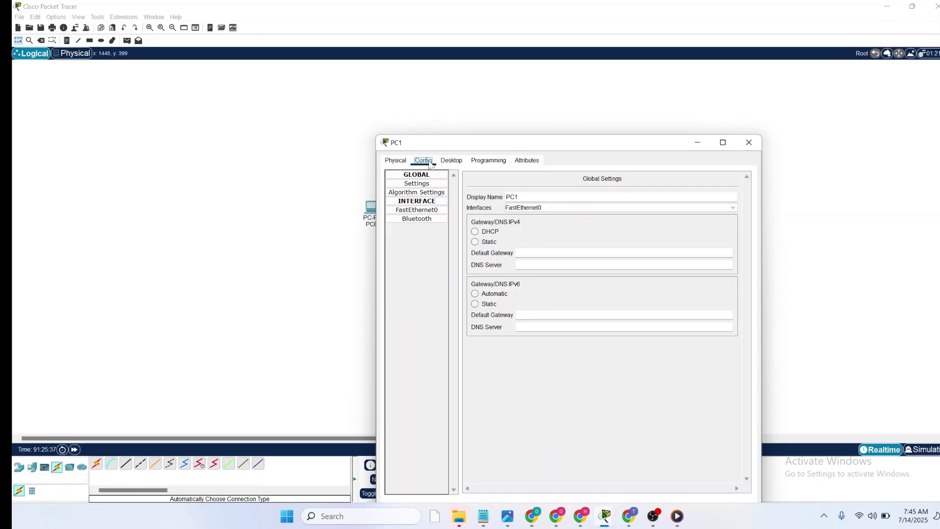
{"action": "left_click", "coordinate": [440, 210]}
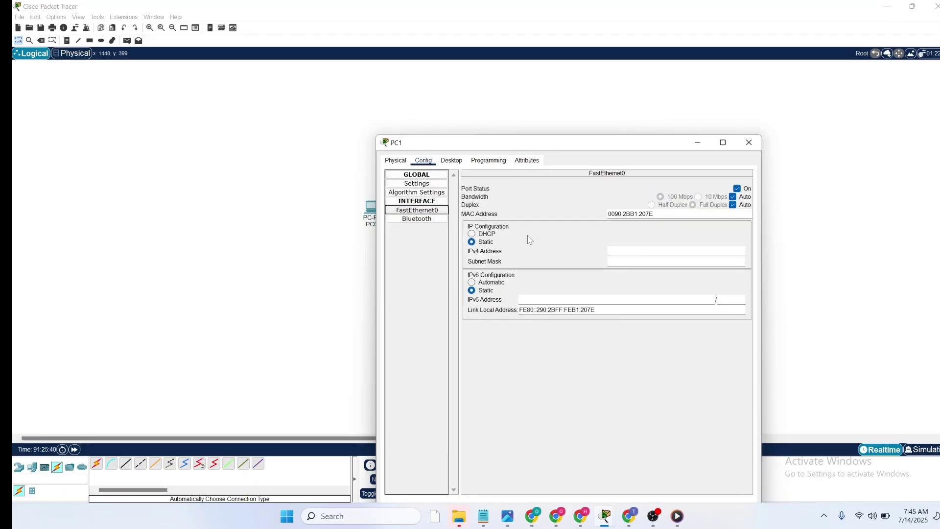
{"action": "left_click", "coordinate": [628, 251]}
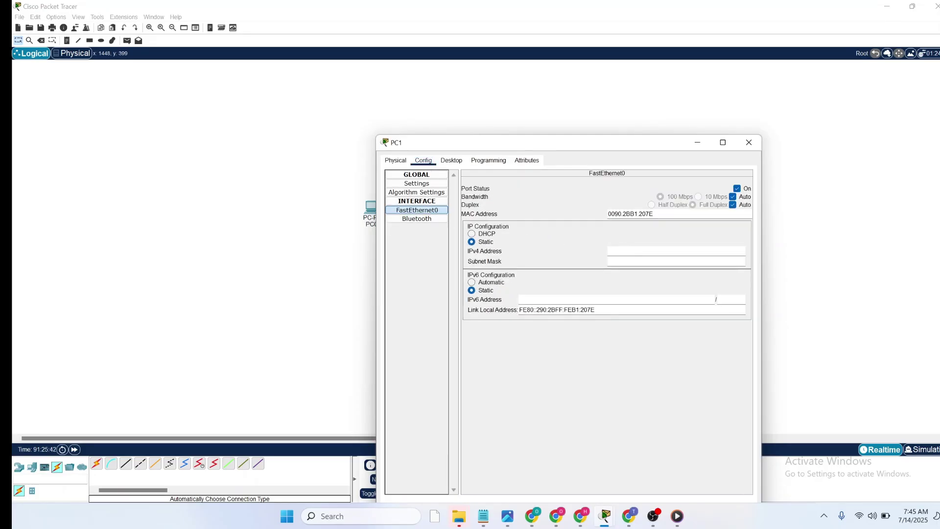
{"action": "type", "text": "192.168.1.2"}
{"action": "key", "text": "Tab"}
{"action": "left_click", "coordinate": [646, 261]}
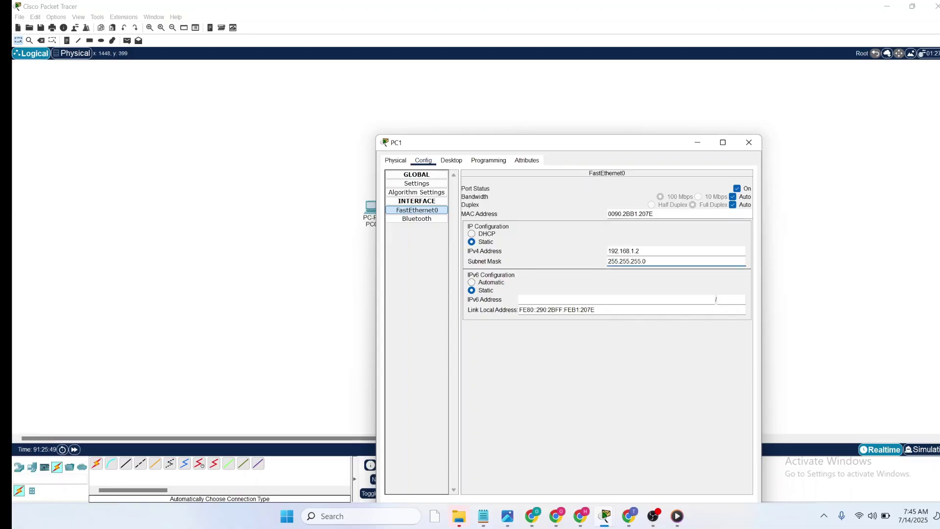
{"action": "key", "text": "Tab"}
{"action": "left_click", "coordinate": [654, 234]}
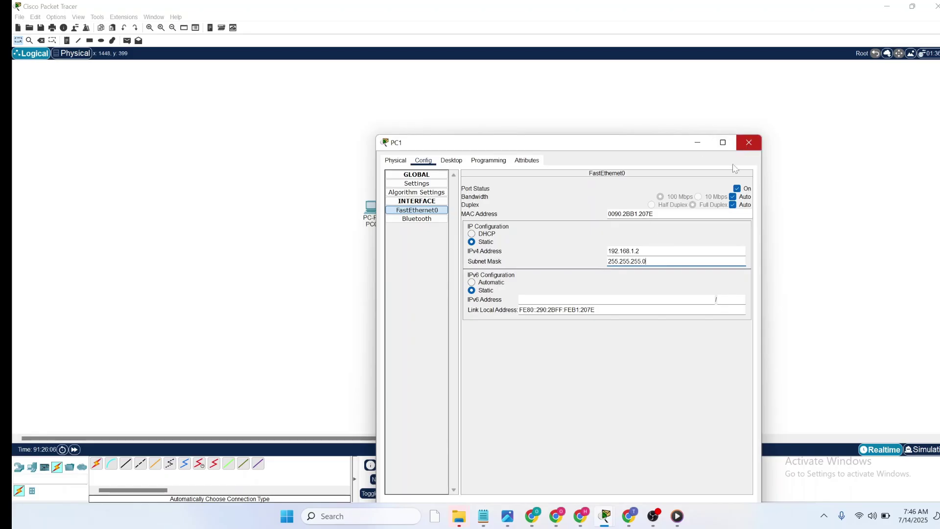
{"action": "left_click", "coordinate": [754, 145]}
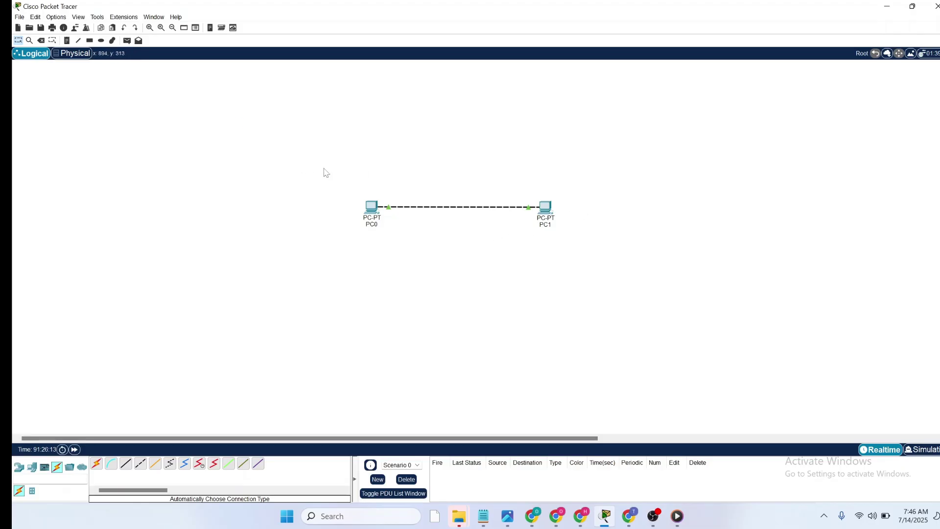
- Send a simple ICMP PDU from PC0 to PC1 and see it listed as Successful
{"action": "left_click", "coordinate": [127, 40]}
{"action": "mouse_move", "coordinate": [370, 205]}
{"action": "left_click", "coordinate": [371, 206]}
{"action": "left_click", "coordinate": [545, 207]}
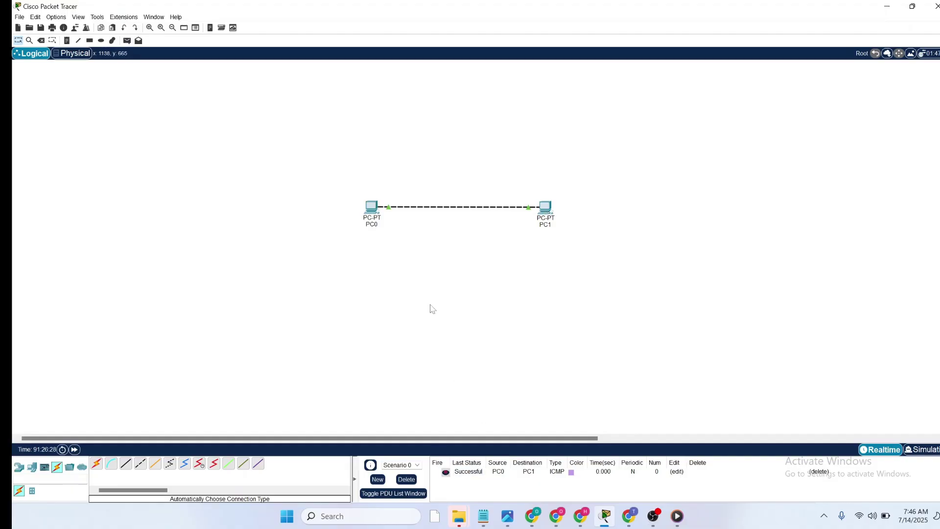
{"action": "left_click", "coordinate": [367, 209]}
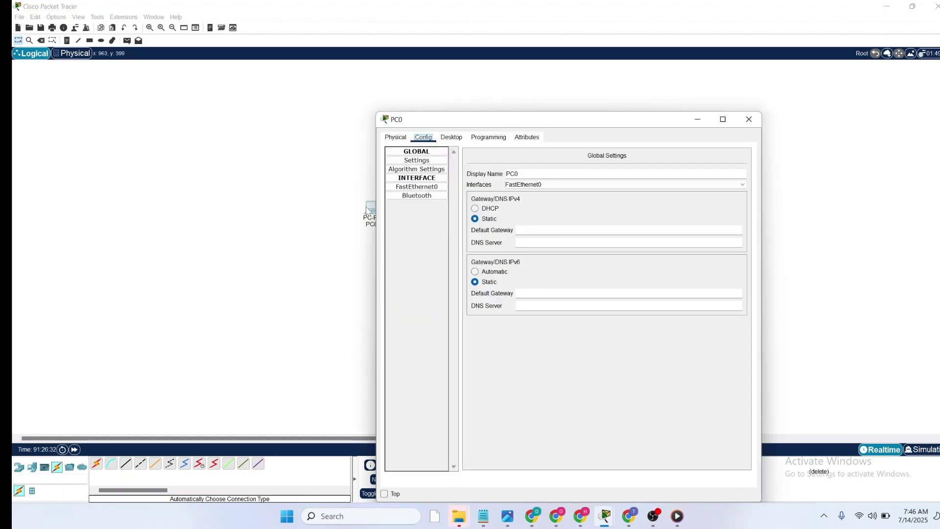
- Run ping 192.168.1.2 in PC0's Command Prompt, getting 4 replies with 0% loss
{"action": "left_click", "coordinate": [451, 137]}
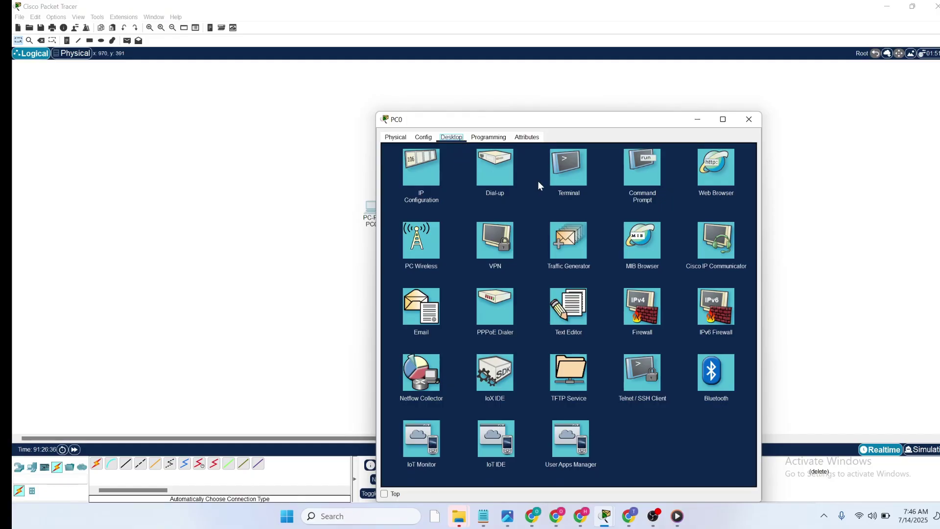
{"action": "left_click", "coordinate": [641, 169]}
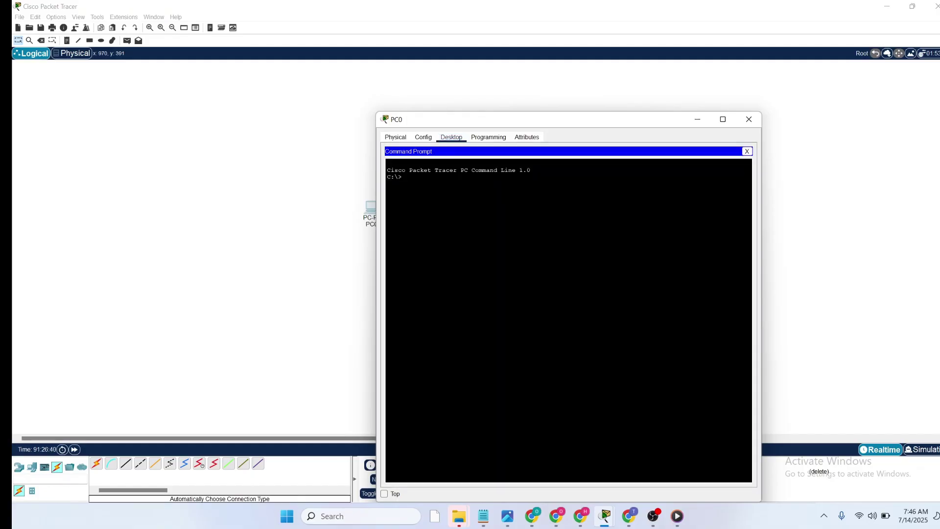
{"action": "type", "text": "ping 192.168.1.2"}
{"action": "key", "text": "Return"}
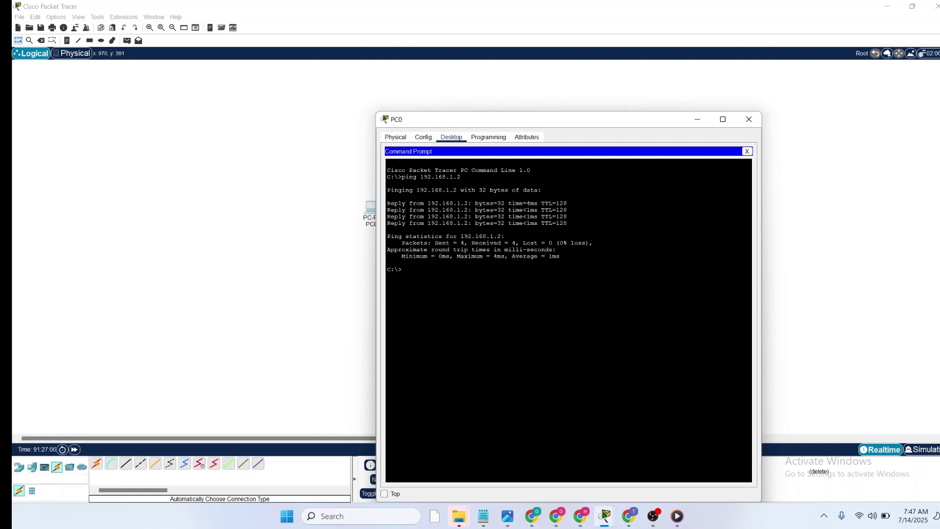
{"action": "left_click", "coordinate": [748, 119]}
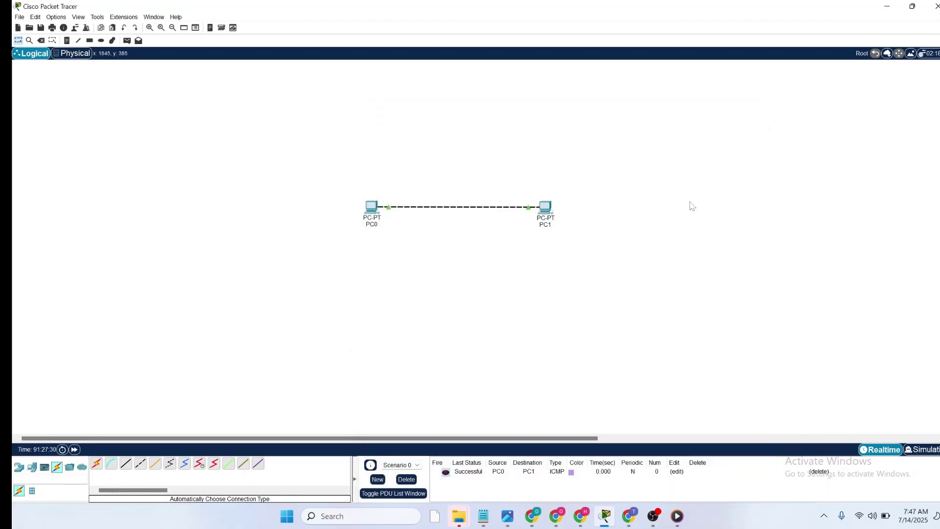